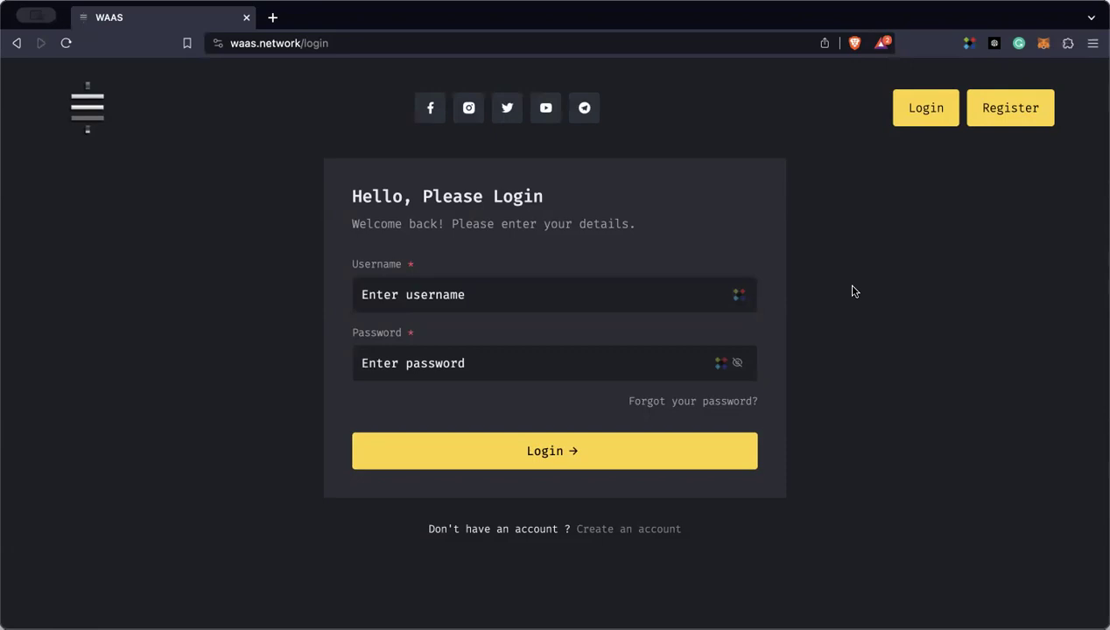
Log in to the WAAS account with the account's username and password
click(487, 366)
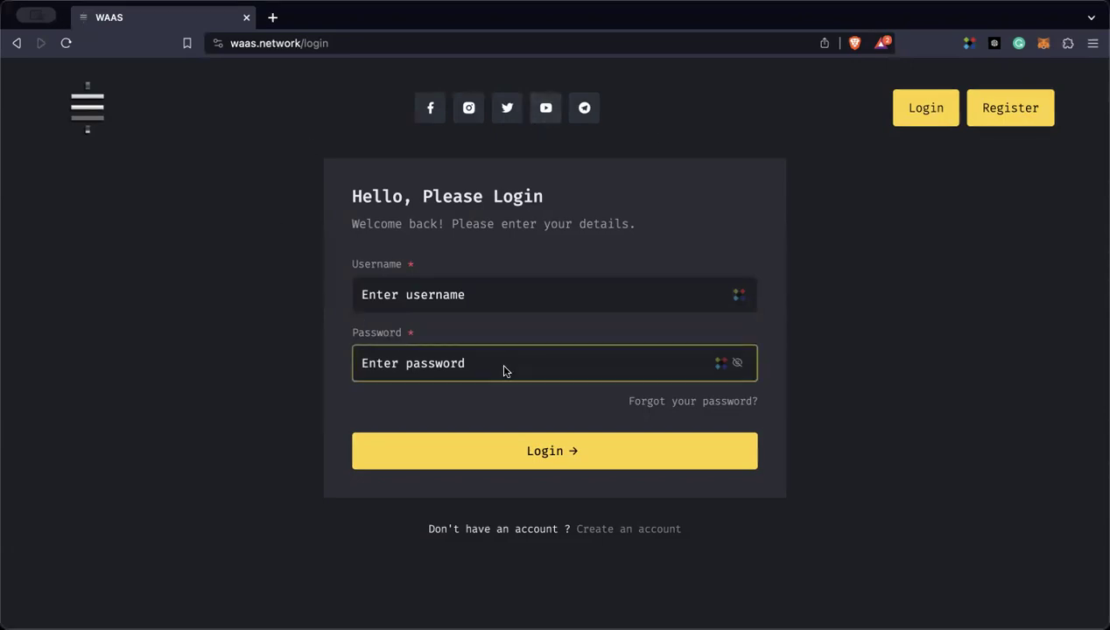
click(645, 285)
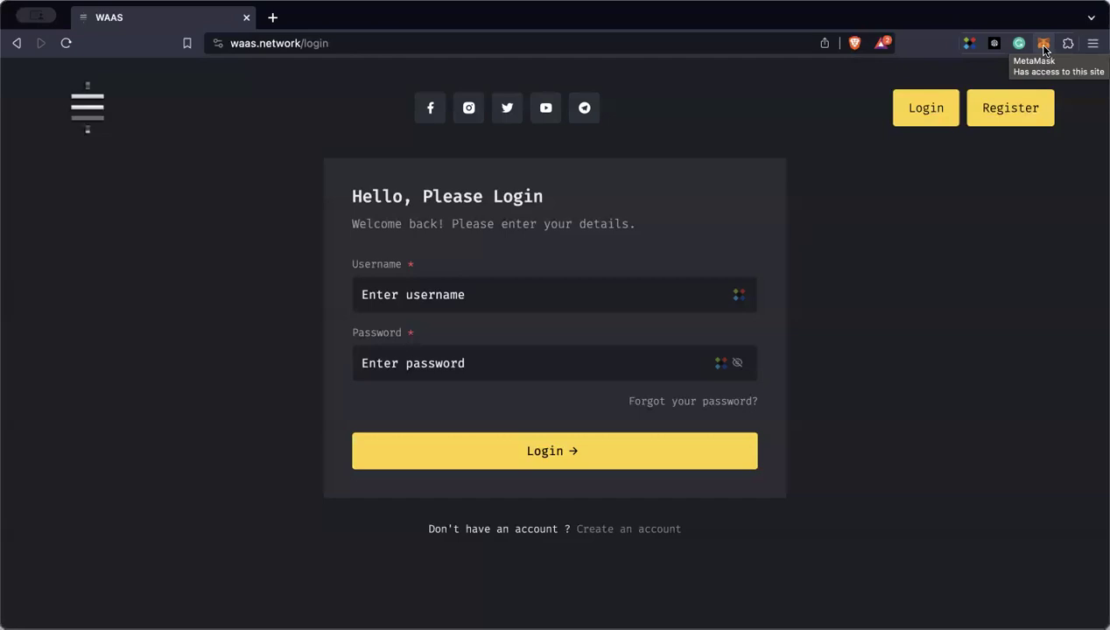
click(709, 300)
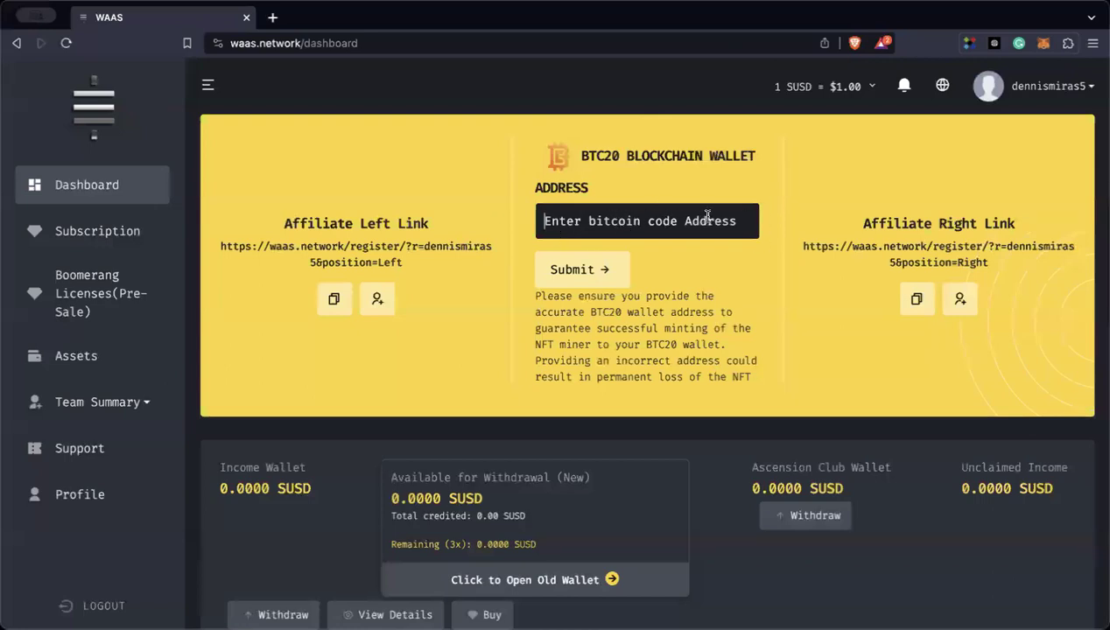
click(621, 228)
click(1044, 46)
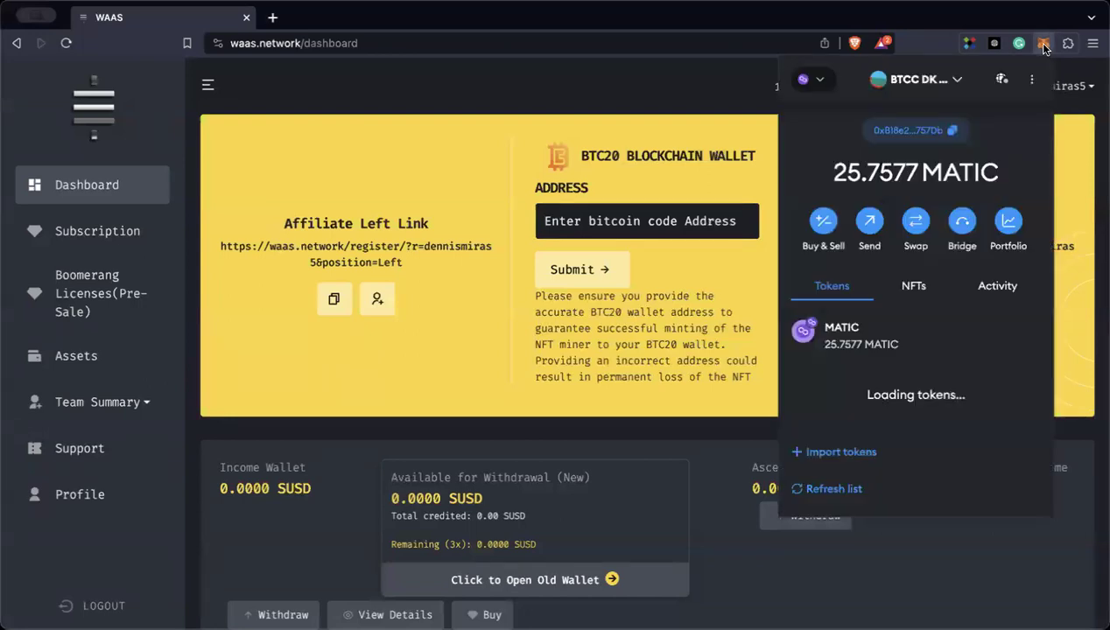
click(953, 131)
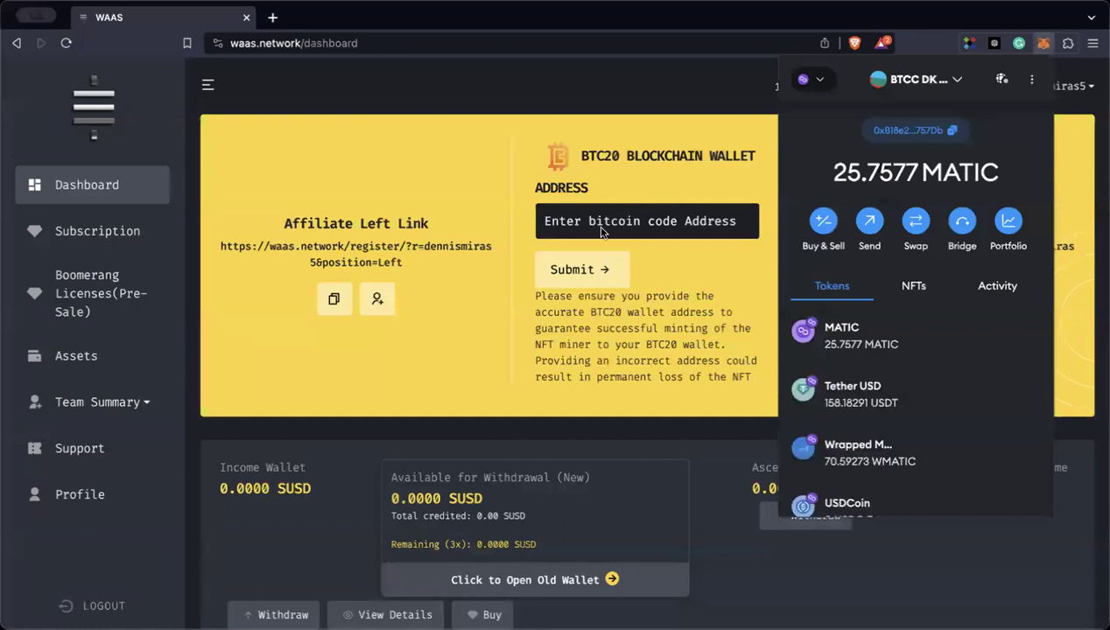
click(601, 229)
key(super+v)
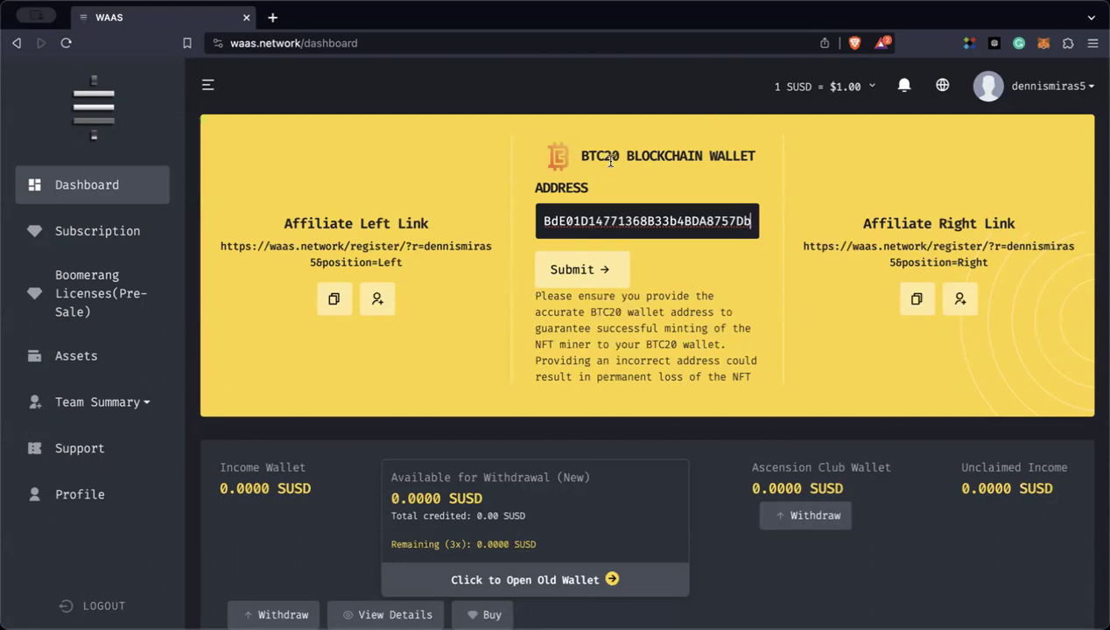
double_click(754, 206)
key(BackSpace)
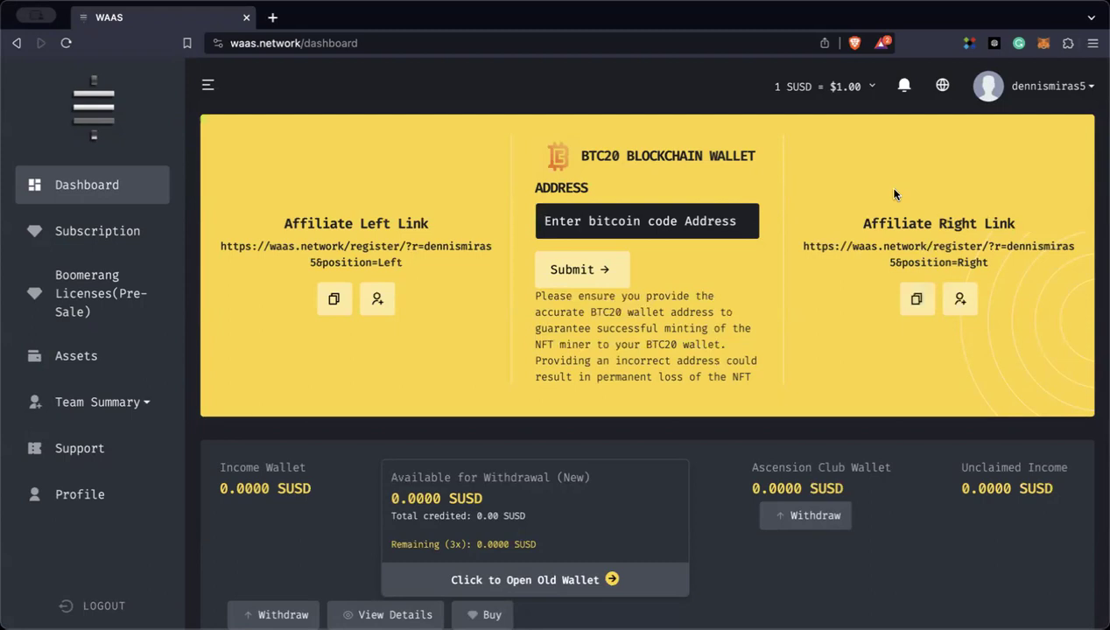
Open the account's Security settings with the transaction password form
click(1053, 88)
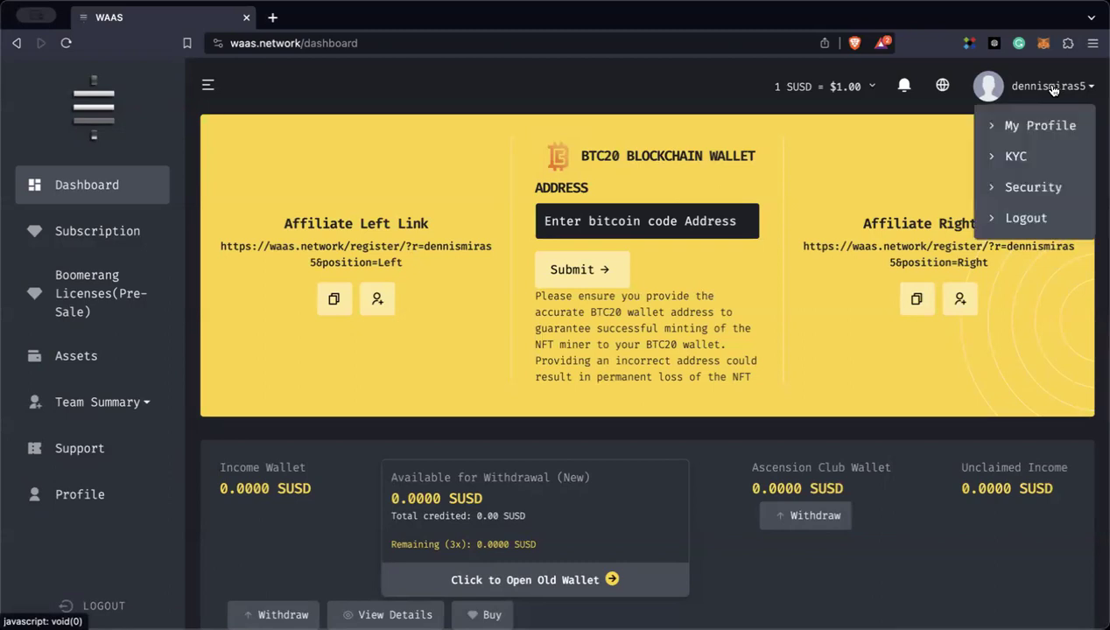
click(1029, 191)
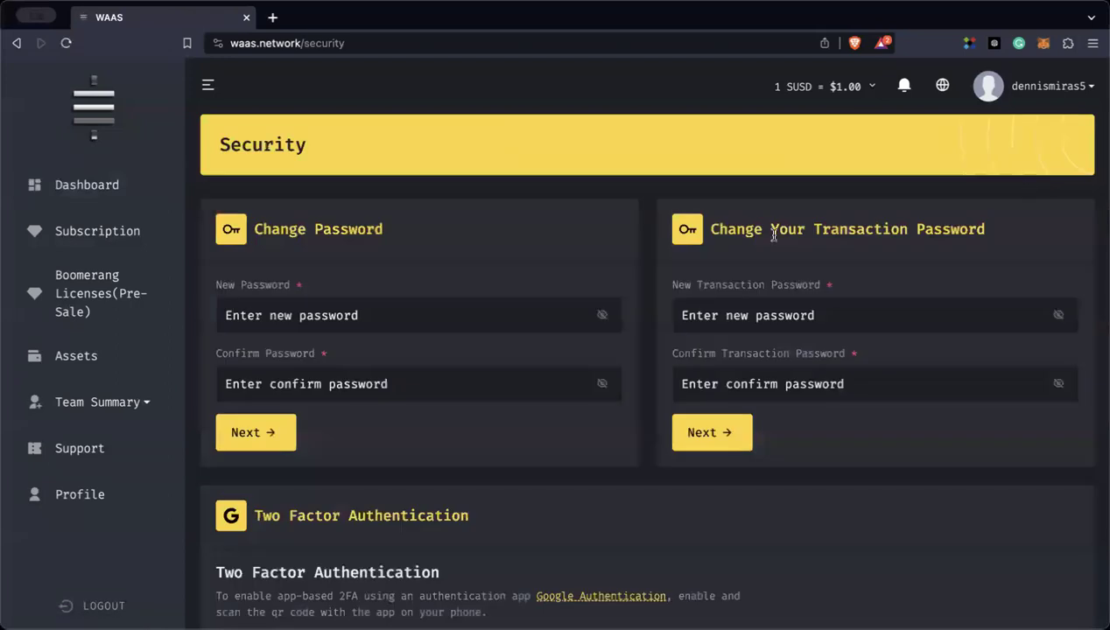
scroll(772, 235, down, 1)
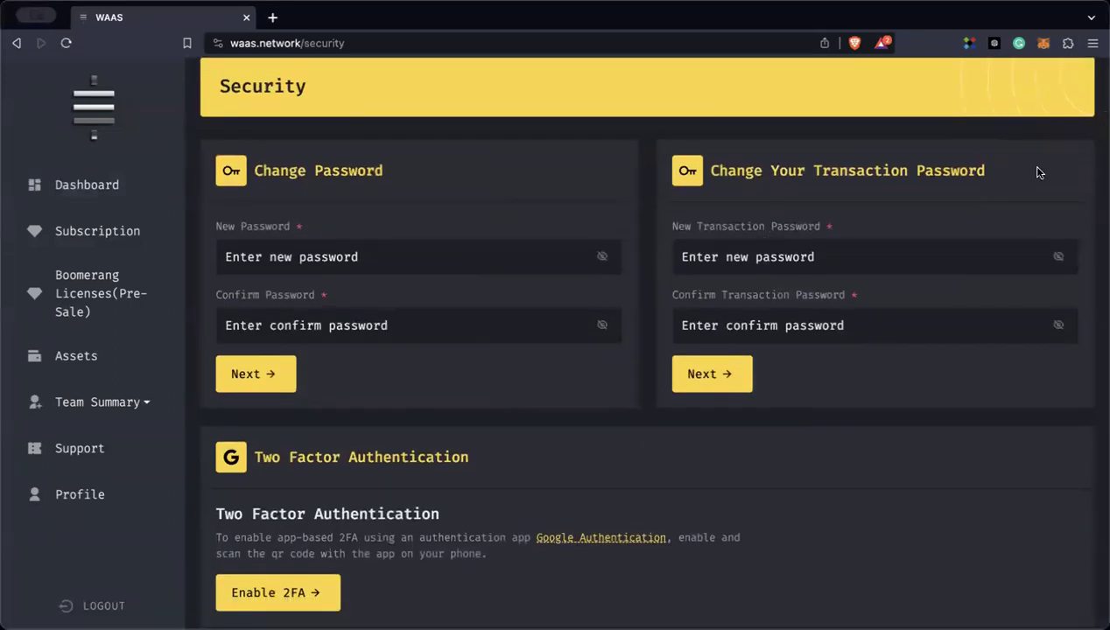
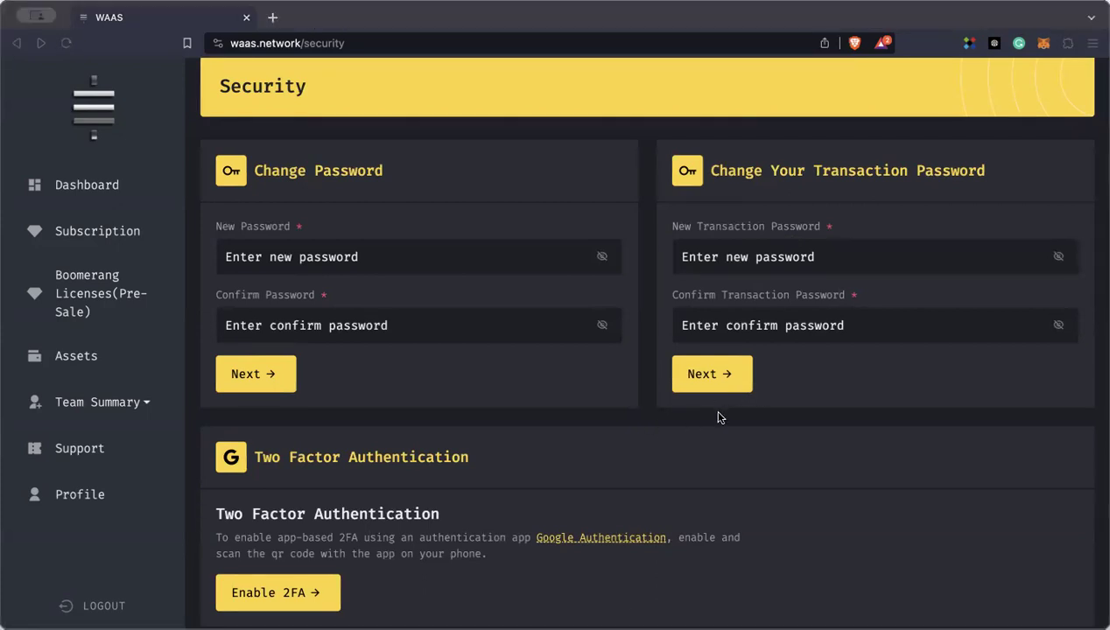
Enter and confirm a new transaction password, and continue to the e-mail OTP verification
click(805, 256)
click(777, 254)
key(ctrl+v)
click(752, 320)
key(ctrl+v)
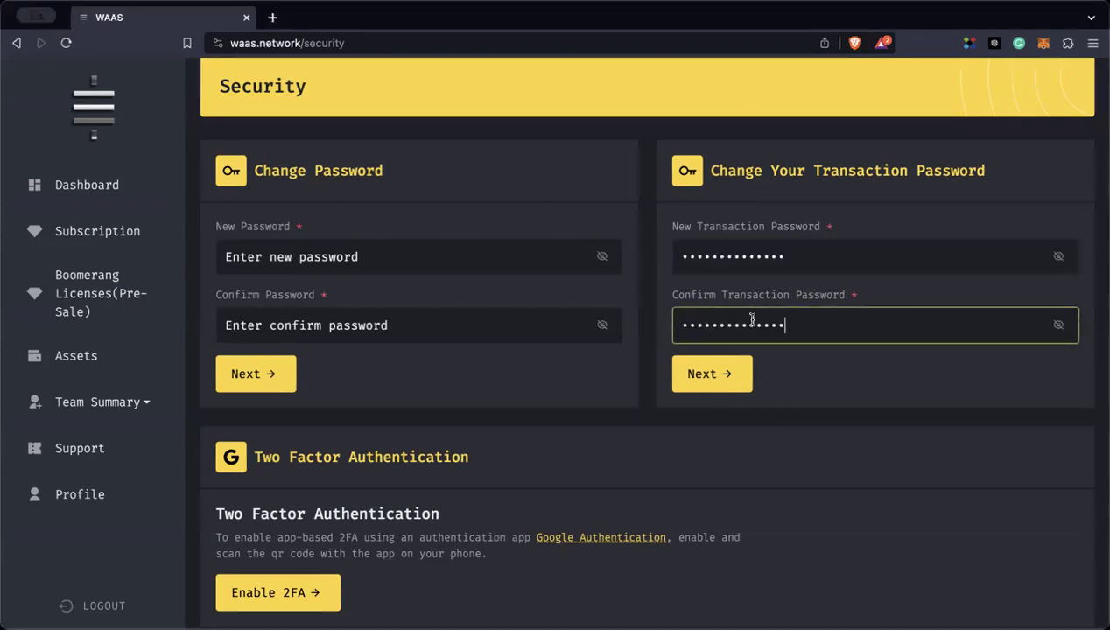
click(720, 376)
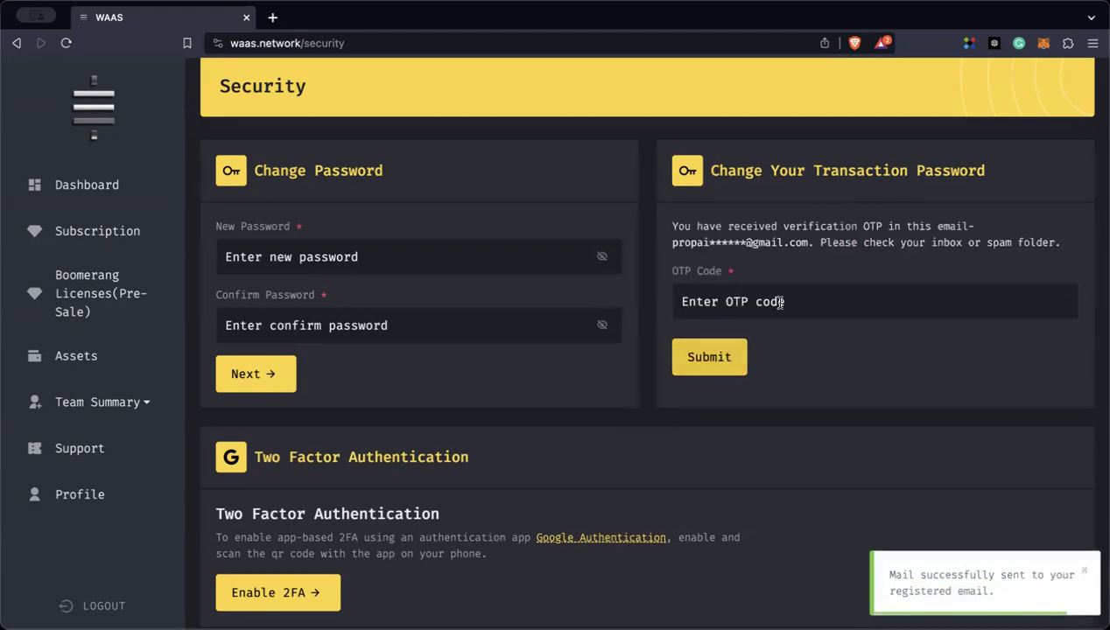
Enter the OTP code received by e-mail and submit the transaction password change
click(760, 303)
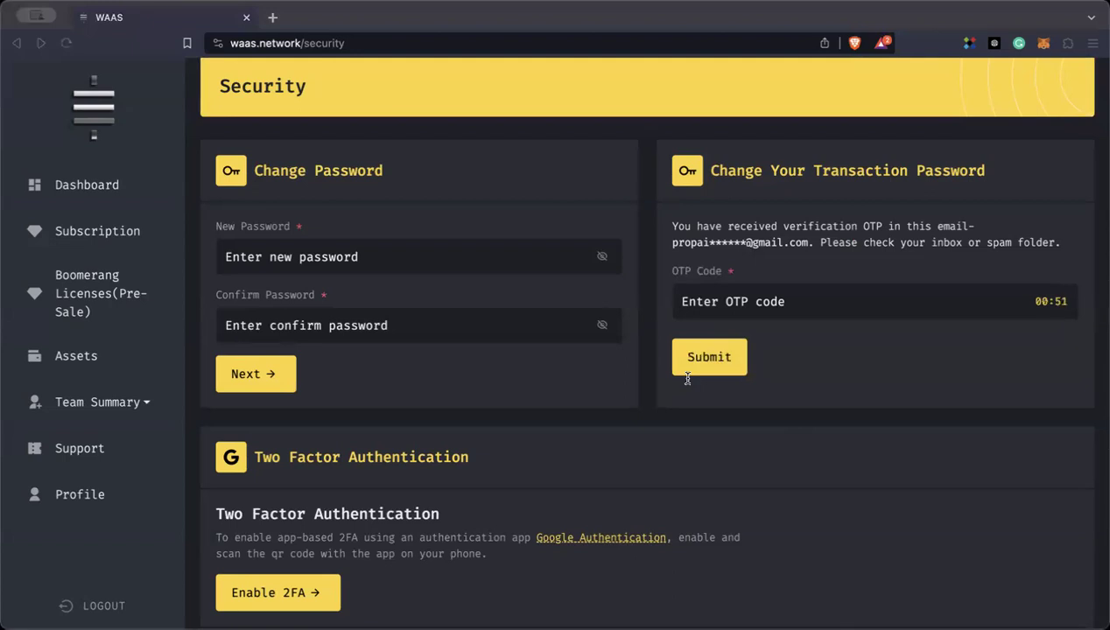
click(775, 298)
key(super+v)
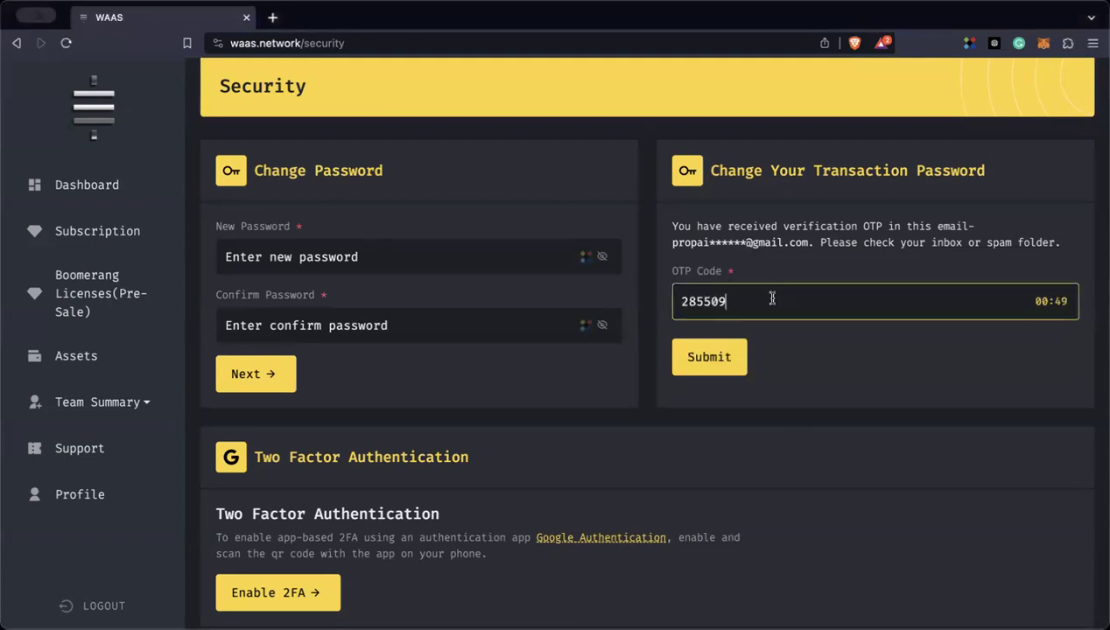
click(717, 357)
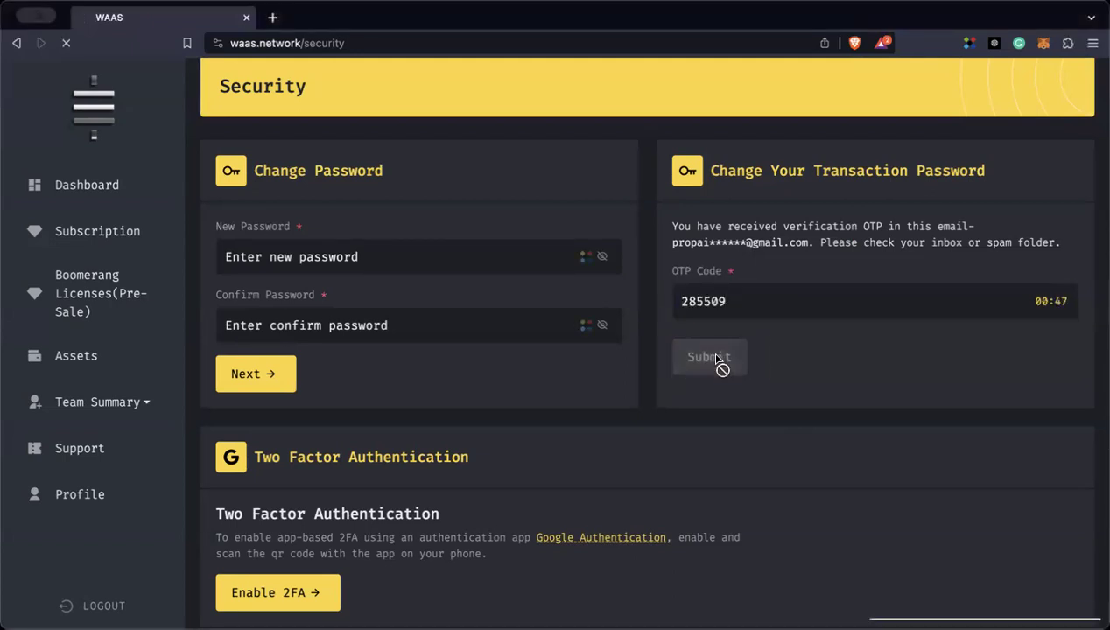
click(826, 317)
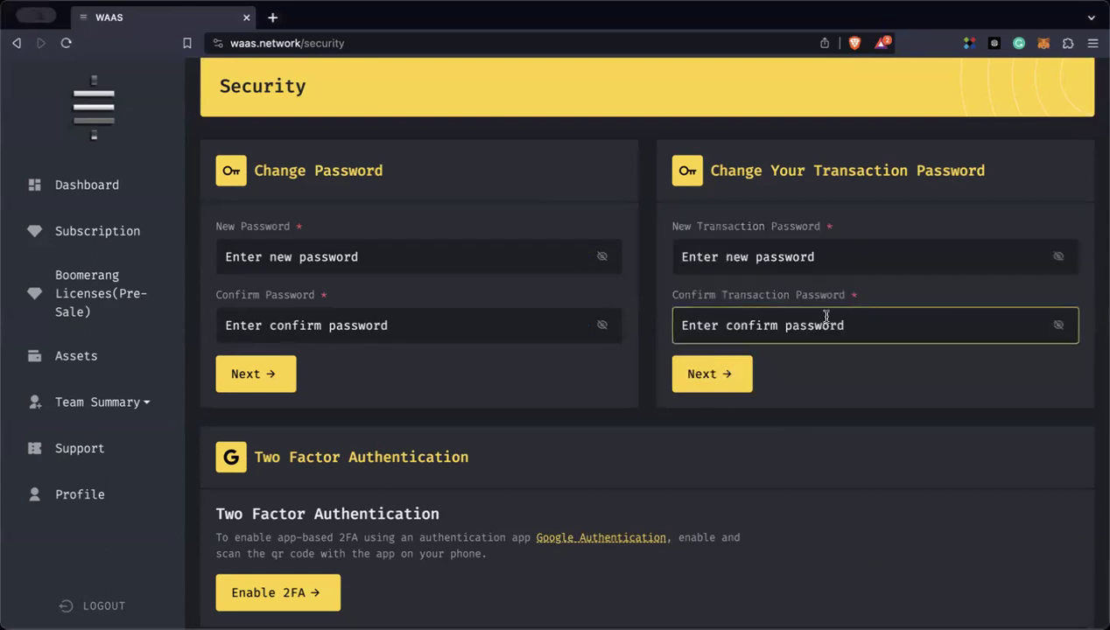
click(735, 250)
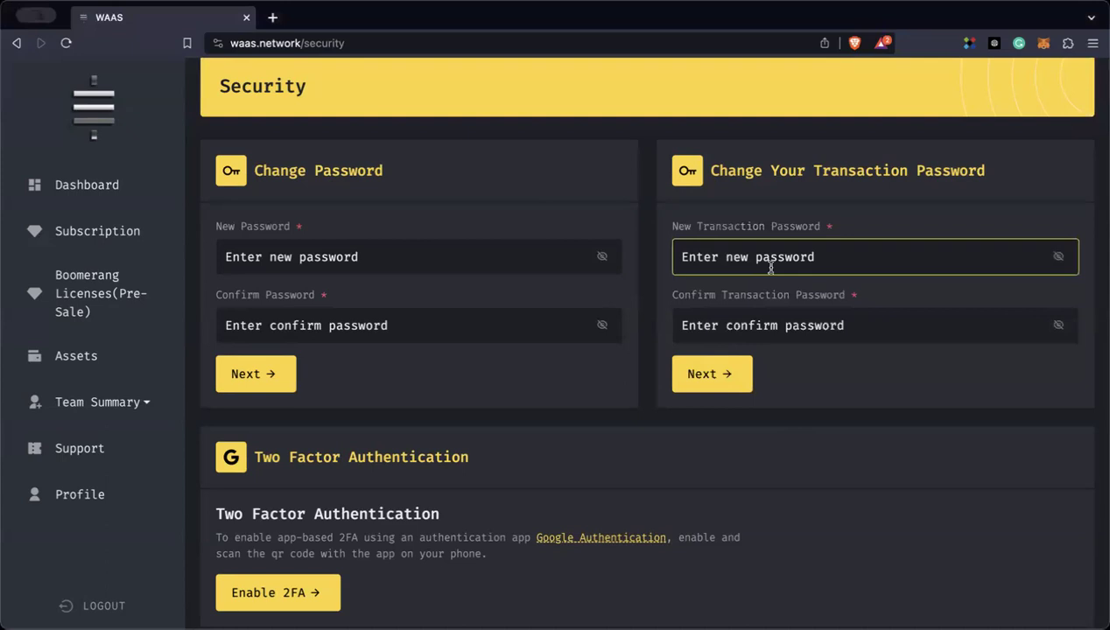
click(777, 319)
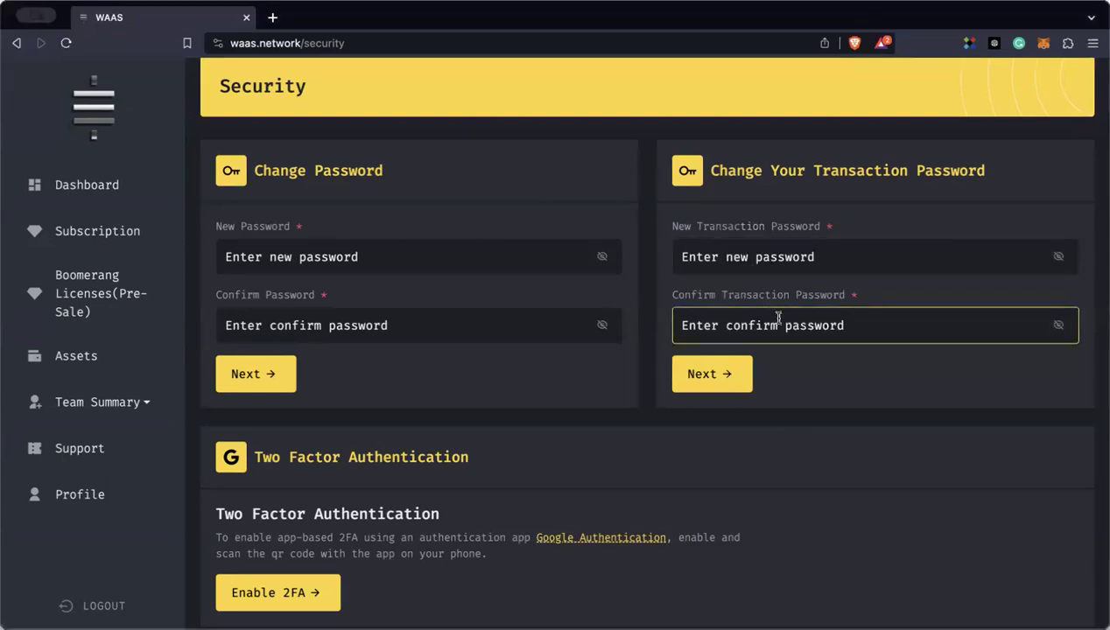
click(857, 247)
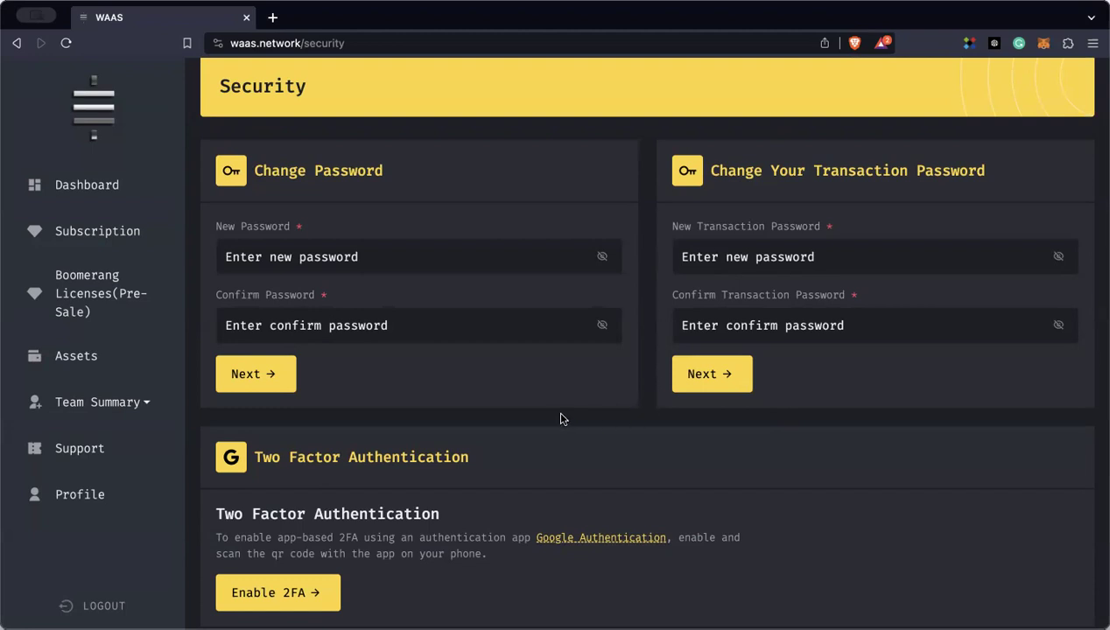
Return to the dashboard and start a USDT deposit from the Deposit Wallet
click(95, 187)
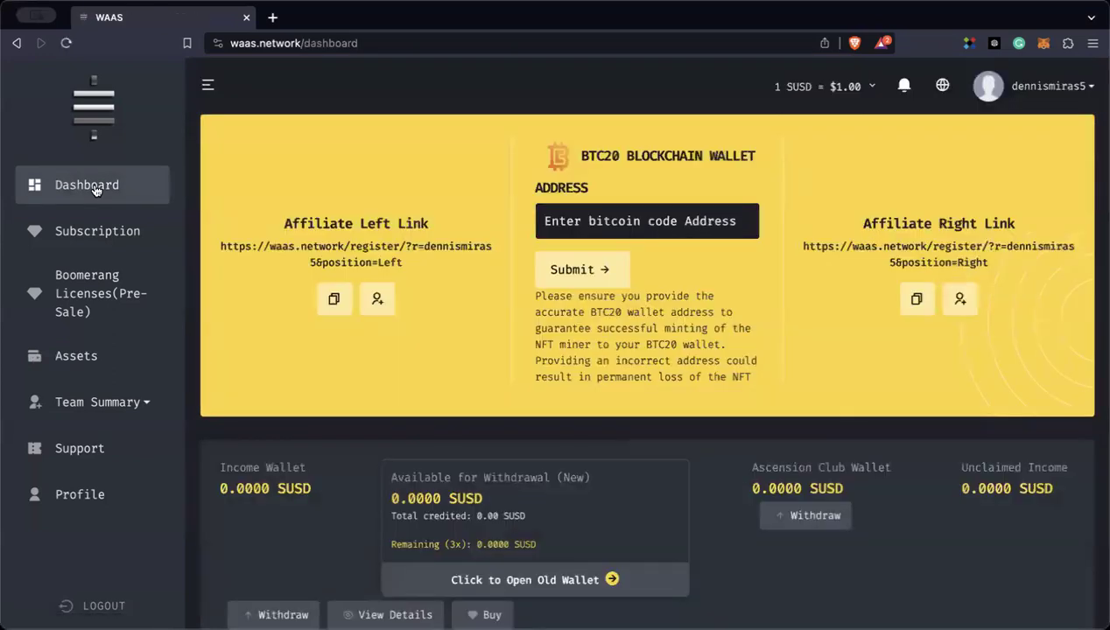
scroll(377, 272, down, 5)
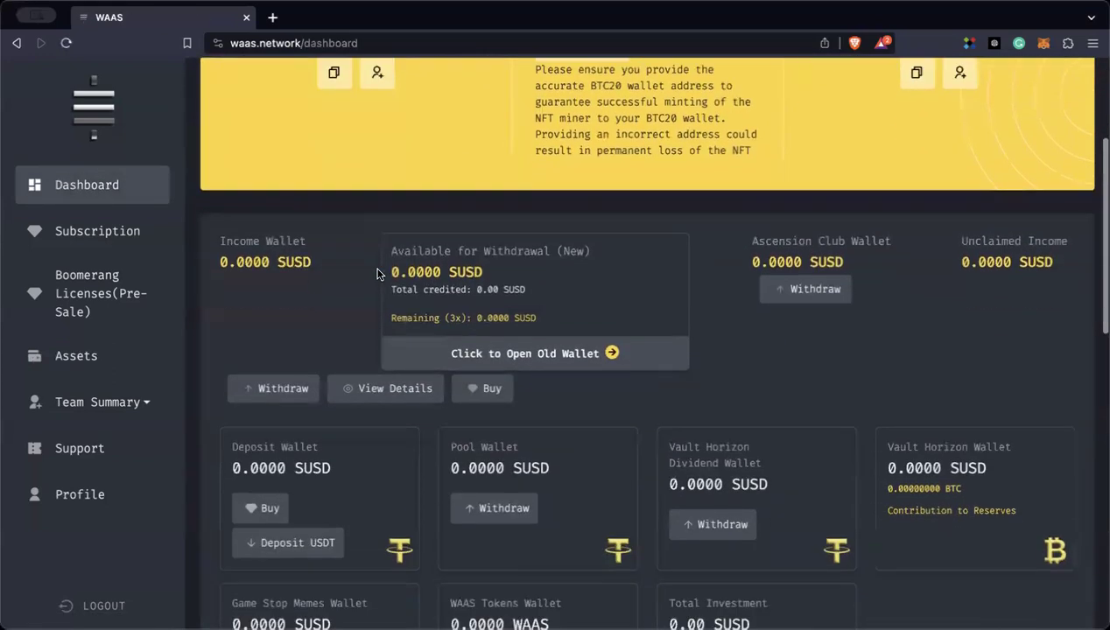
scroll(377, 272, down, 2)
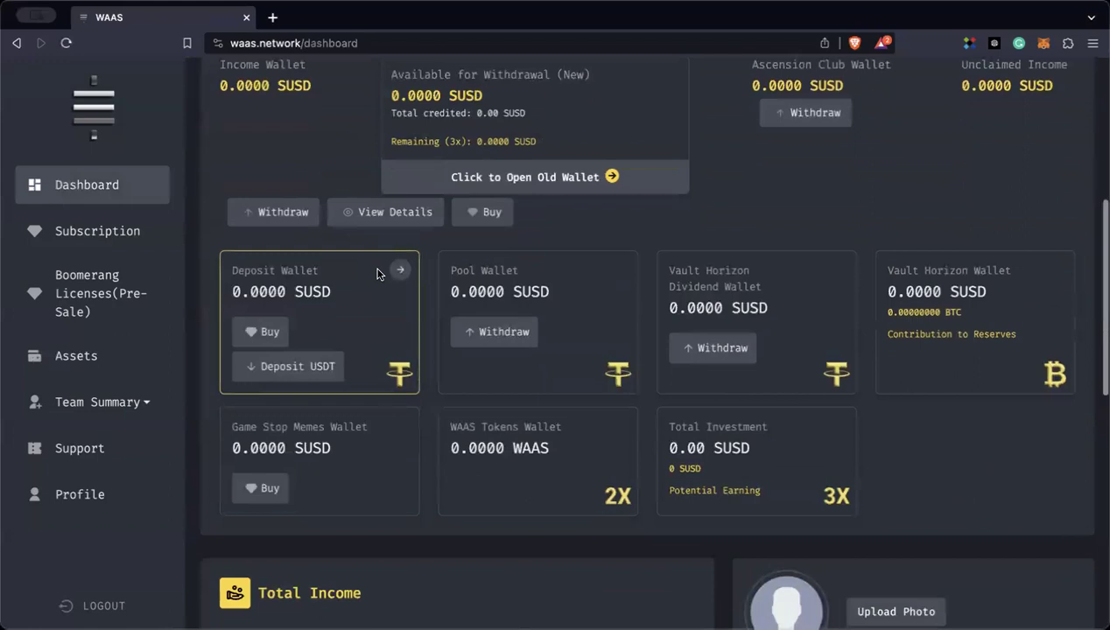
scroll(376, 272, down, 1)
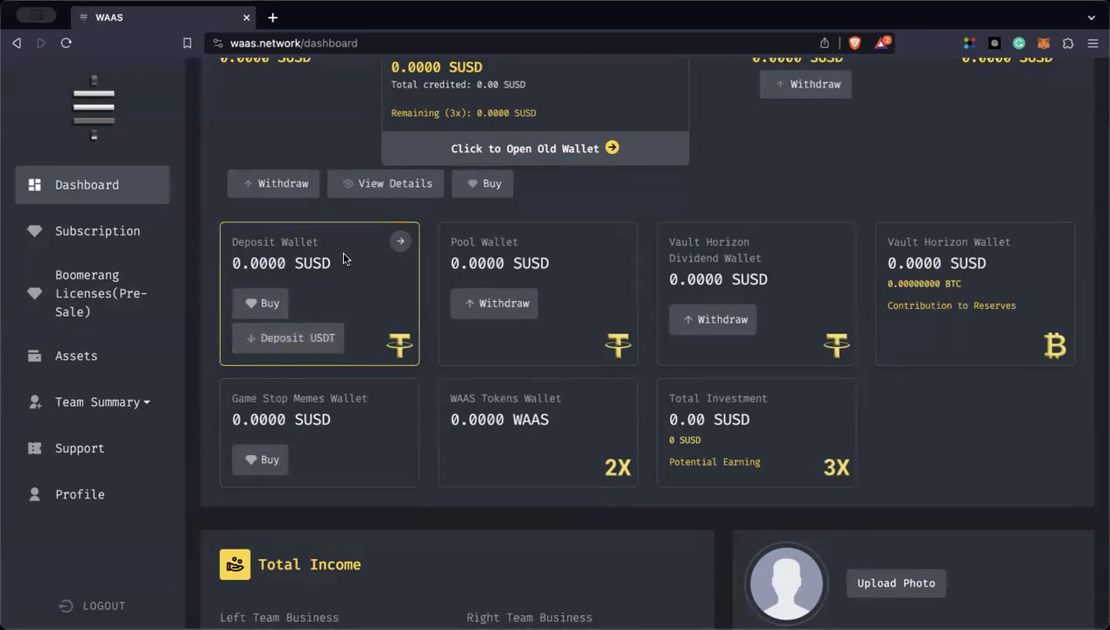
click(296, 340)
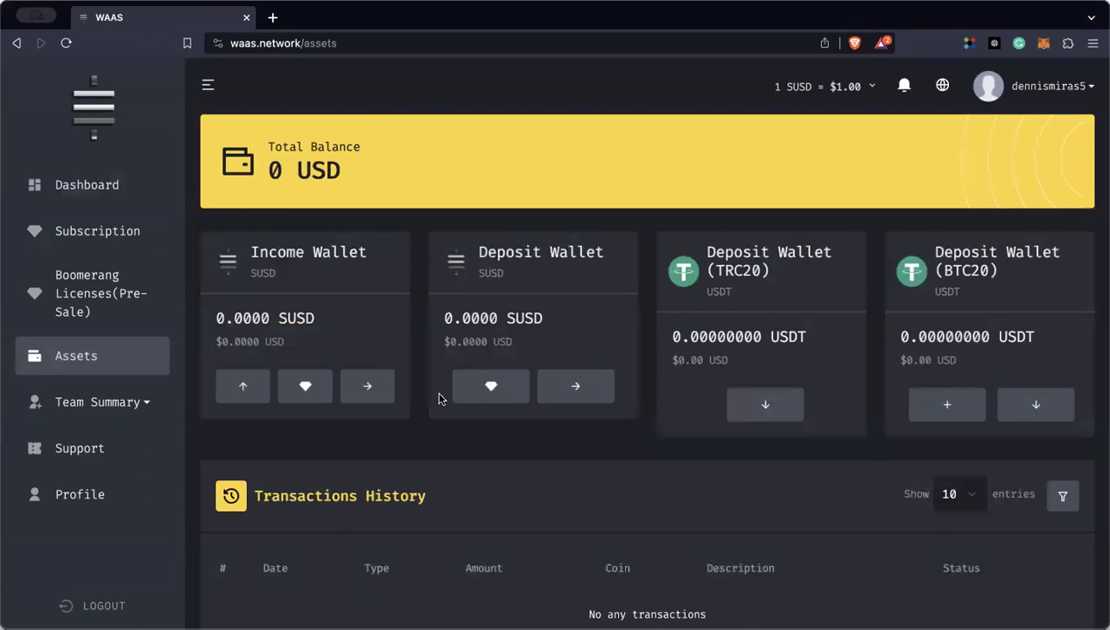
Copy the USDT deposit address of the TRC20 Deposit Wallet and close the deposit dialog
scroll(440, 398, down, 1)
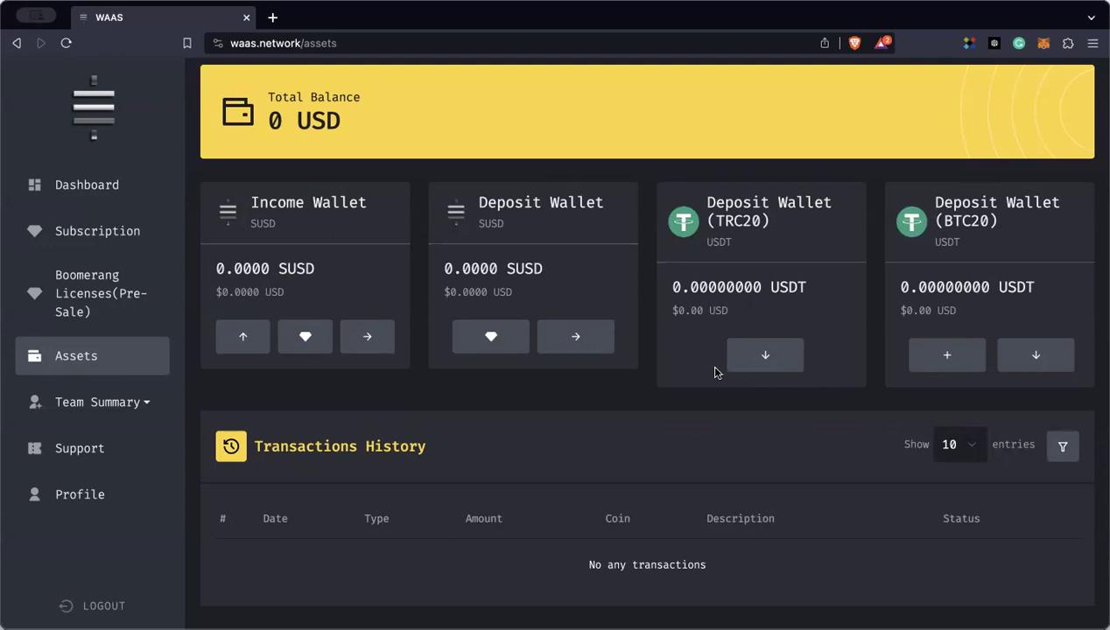
click(765, 359)
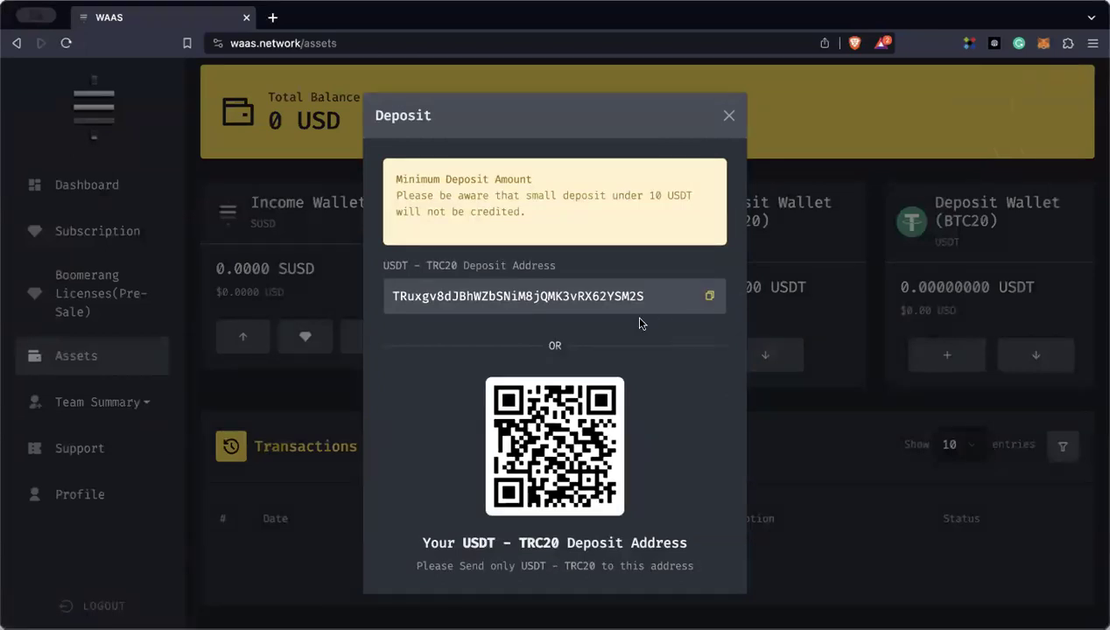
click(709, 299)
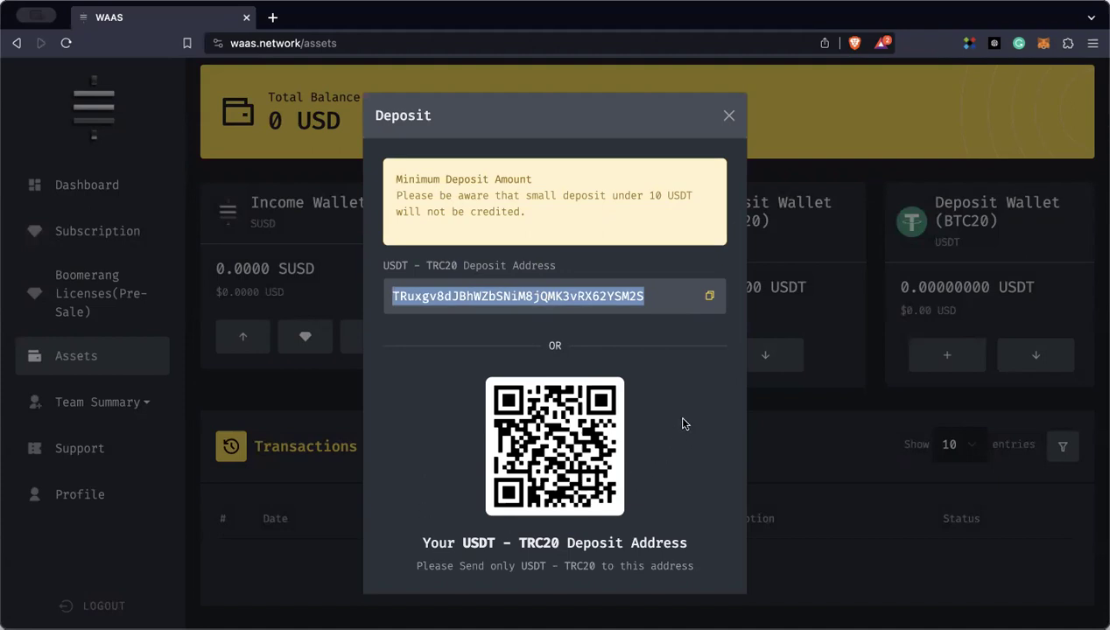
click(728, 115)
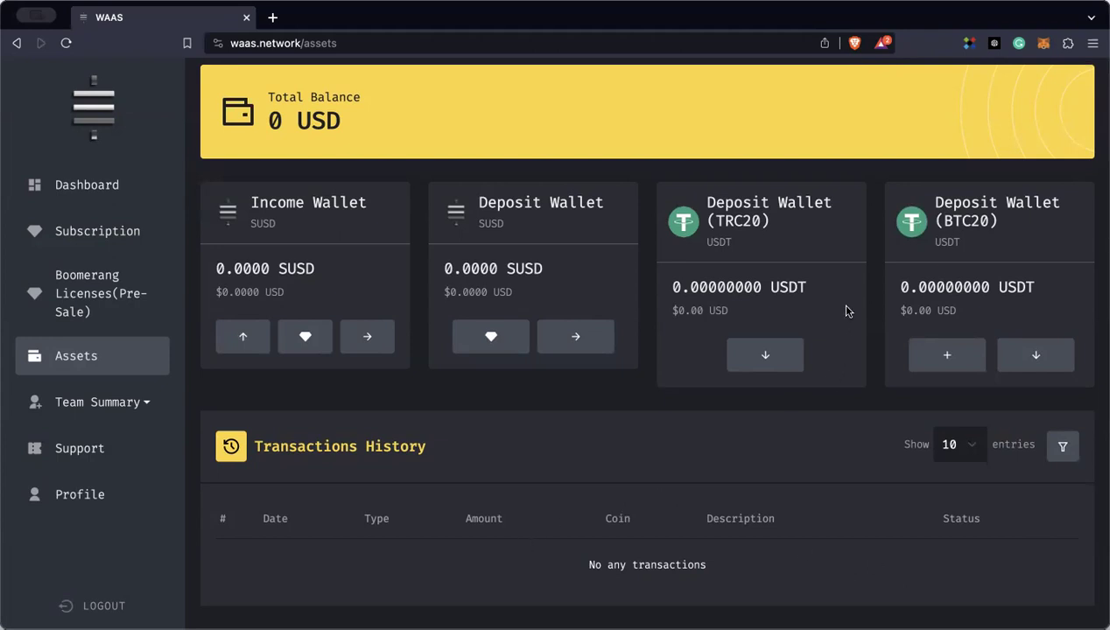
click(771, 366)
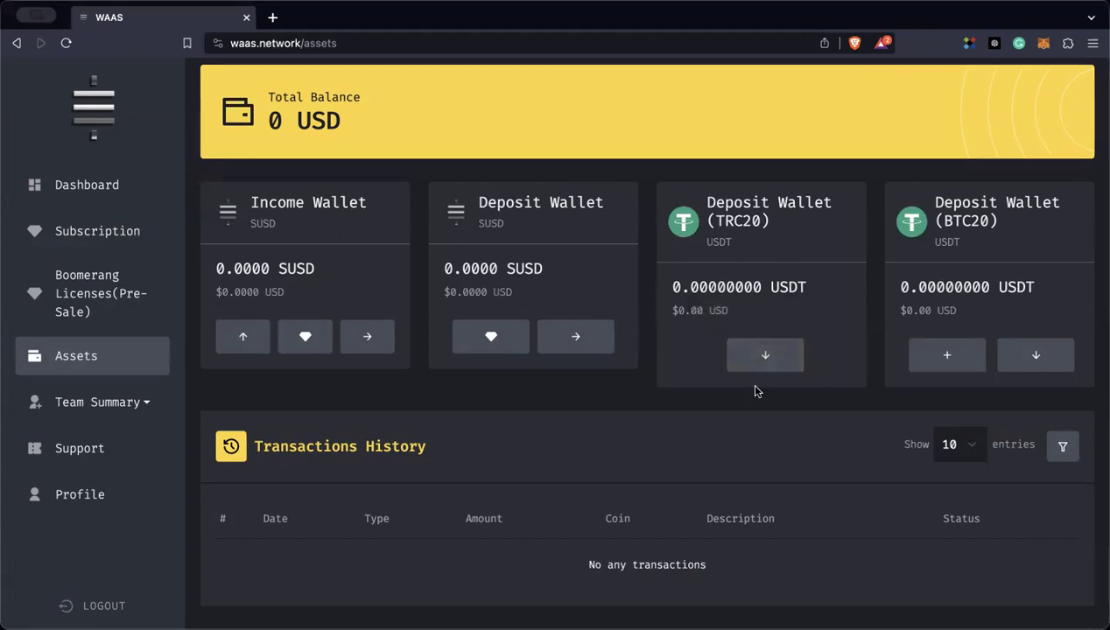
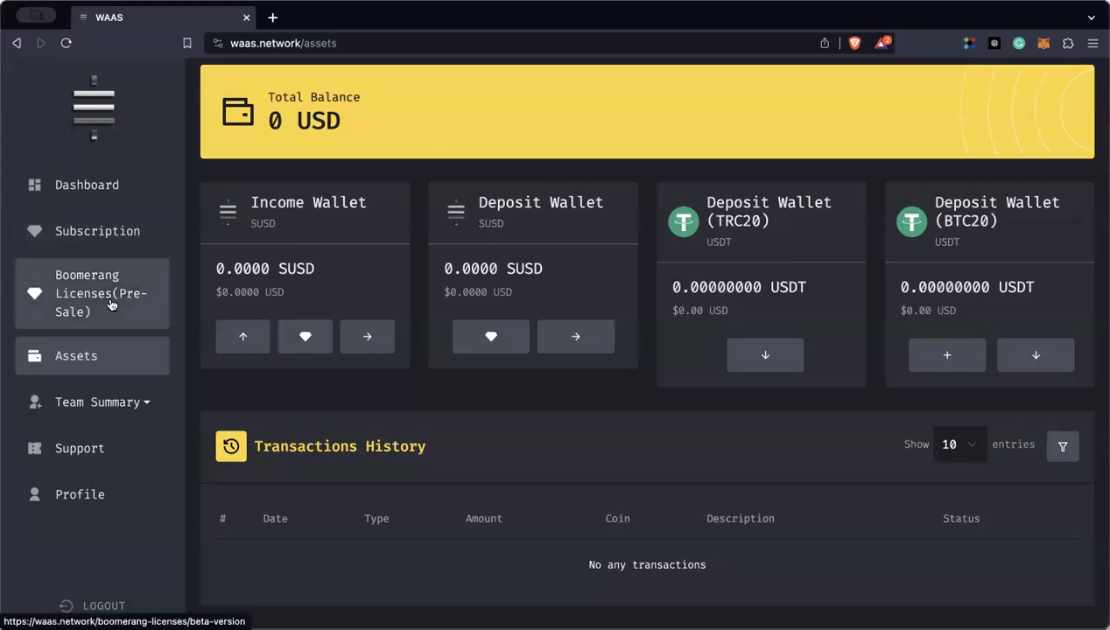
Start buying Boomerang License 1 for 500 with the Deposit Wallet as payment method, and accept the Terms and Conditions
click(86, 296)
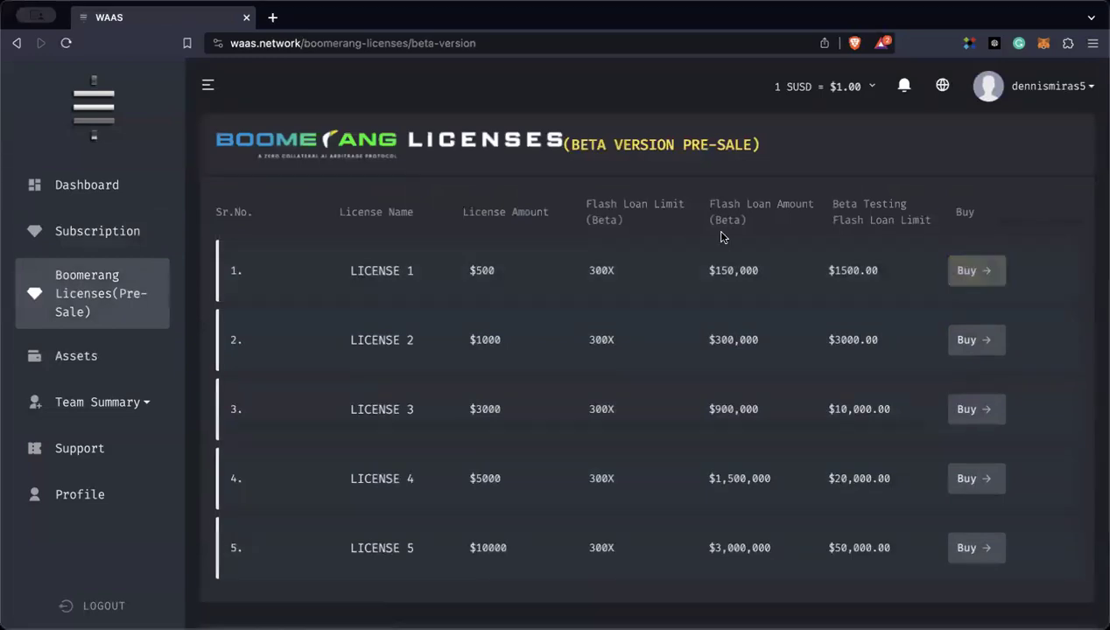
click(985, 272)
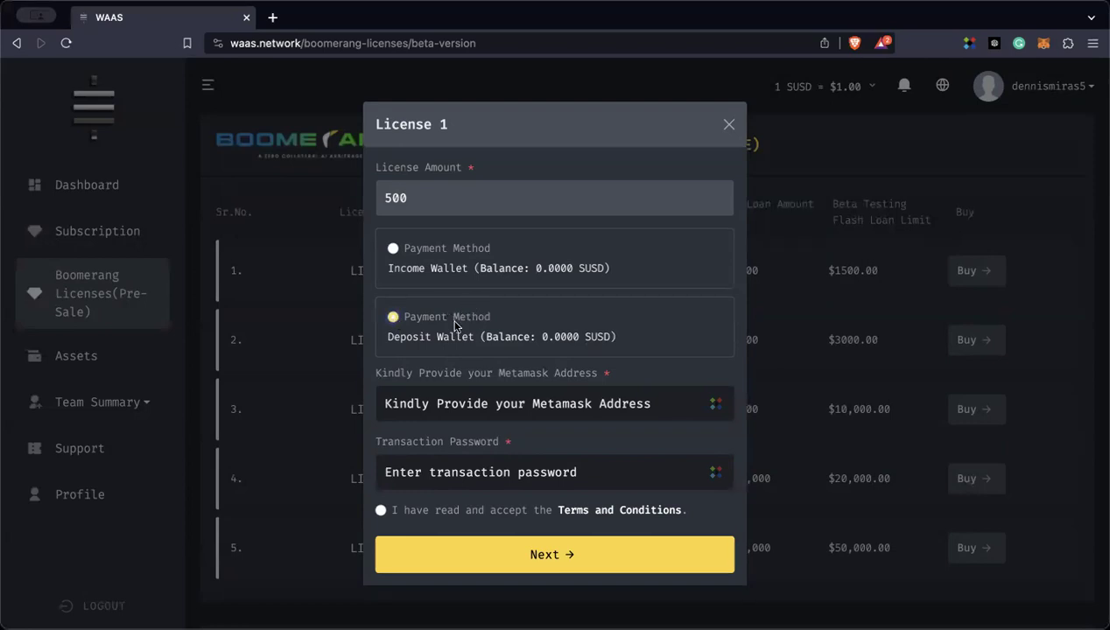
click(380, 510)
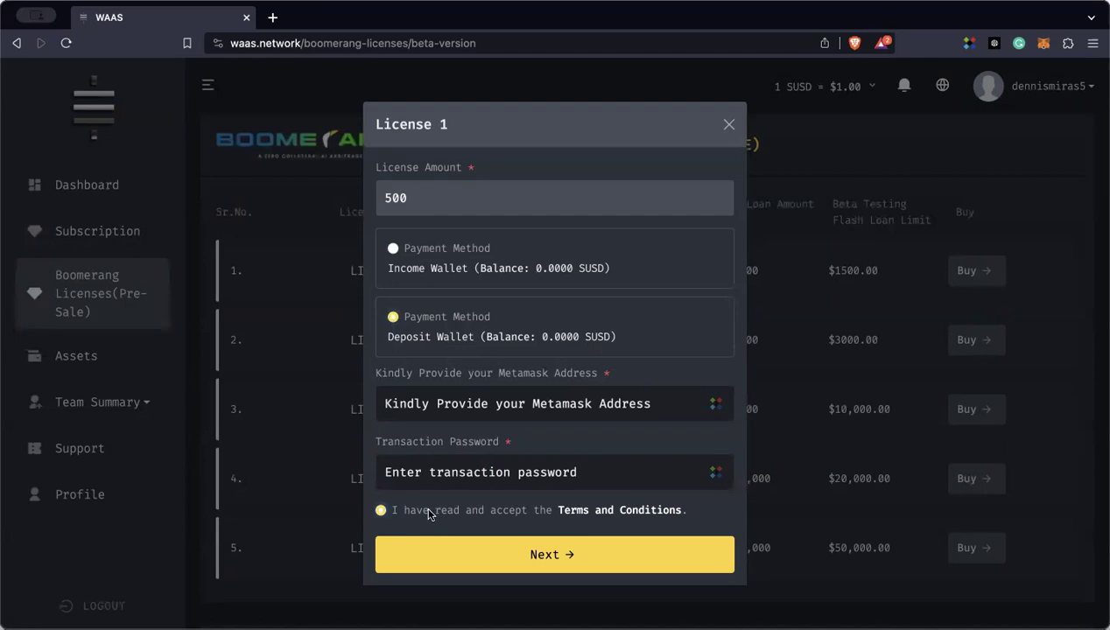
Fill in the License 1 purchase form with the wallet address copied from MetaMask and the transaction password
click(509, 406)
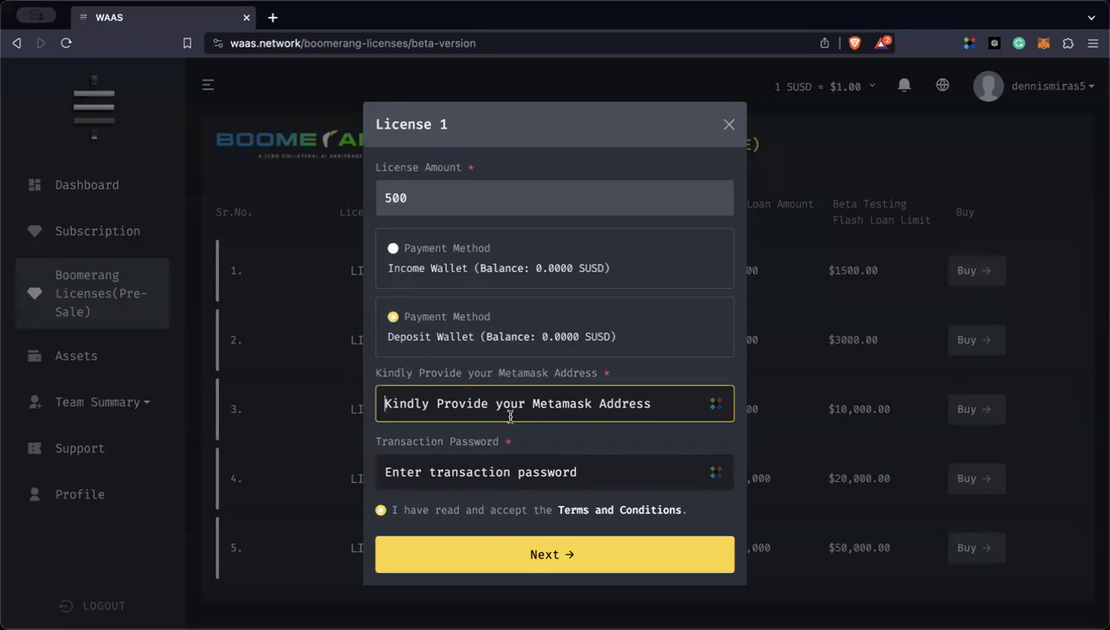
click(1044, 44)
click(948, 131)
click(470, 402)
key(super+v)
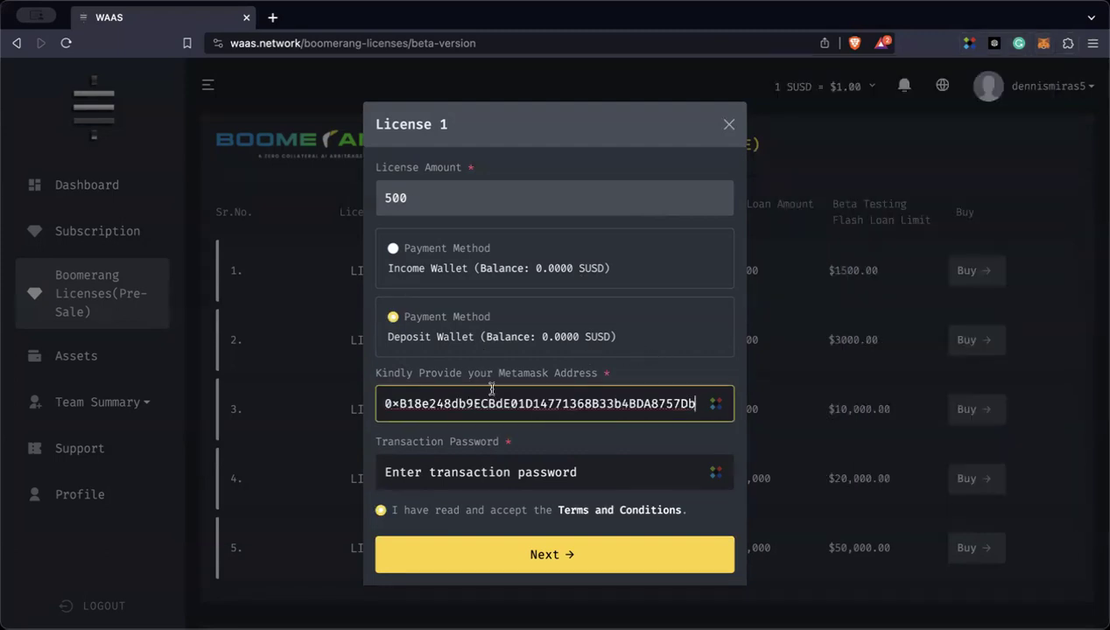
click(464, 473)
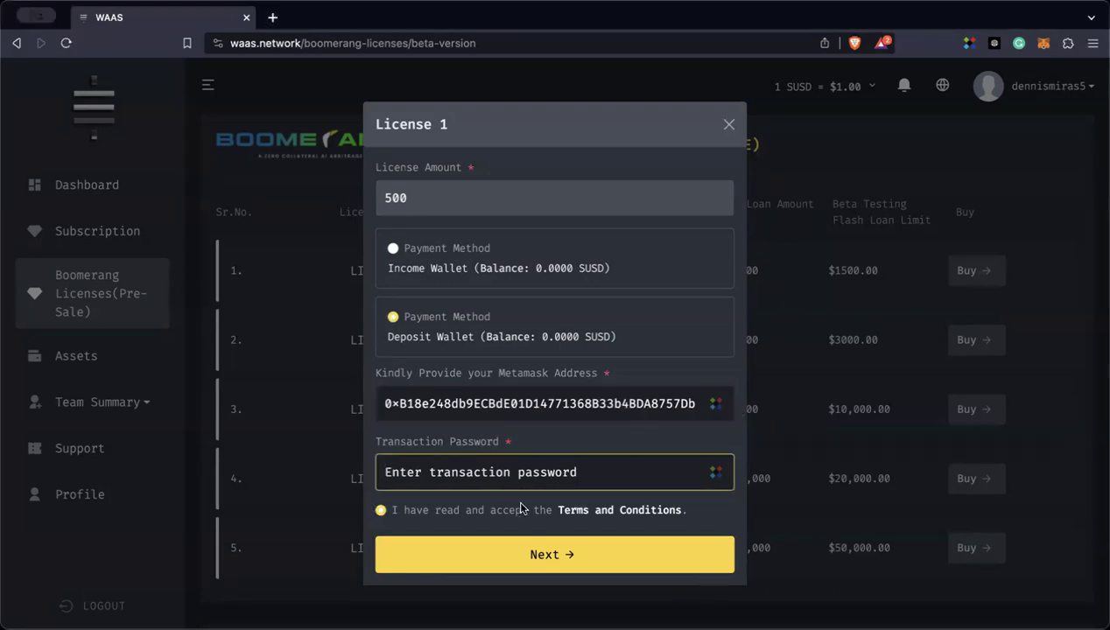
key(super+v)
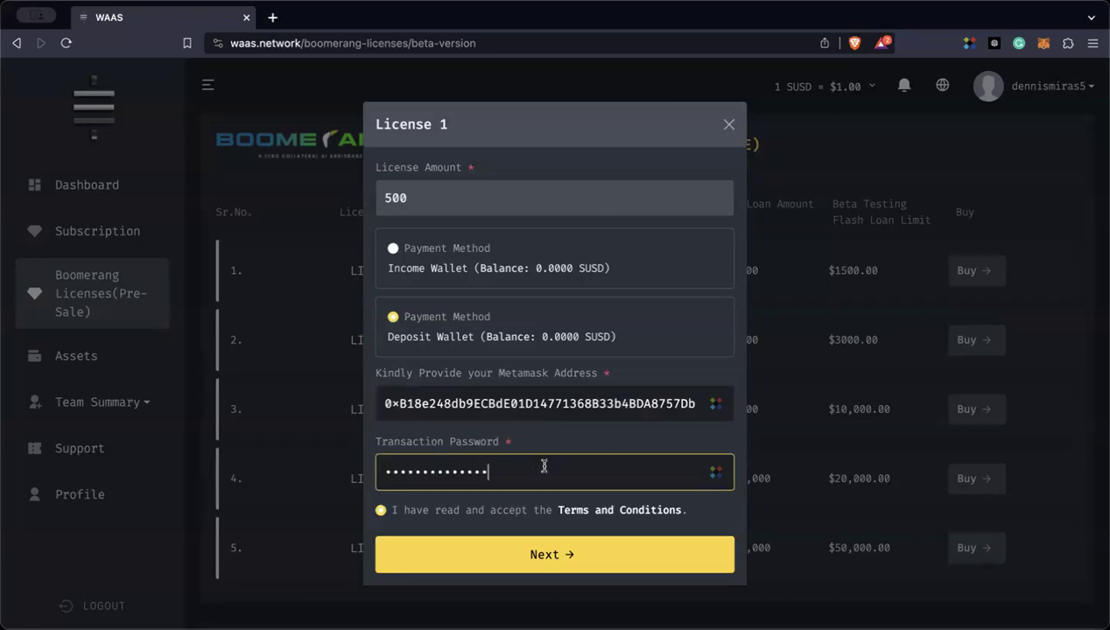